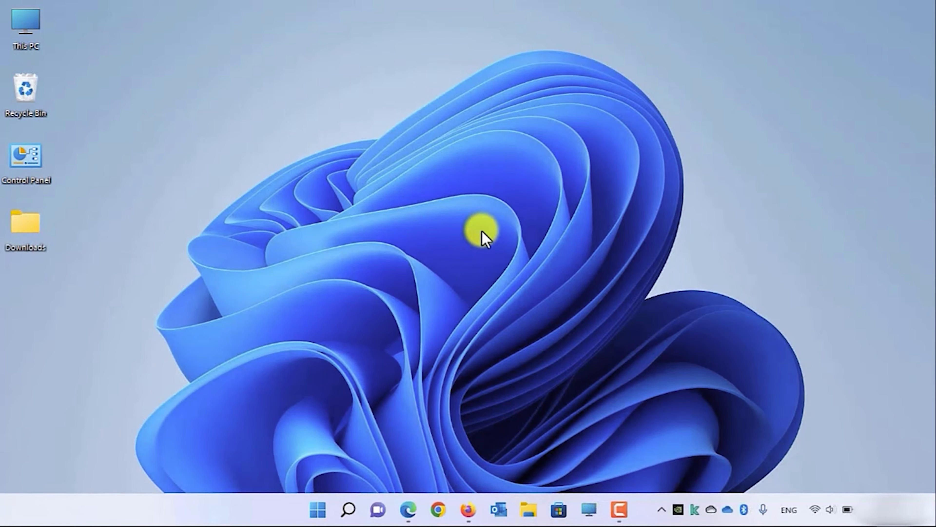
In Firefox, open the Start11 download page on the Stardock site and download the free 30-day trial for one install
mouse_move(468, 511)
click(623, 431)
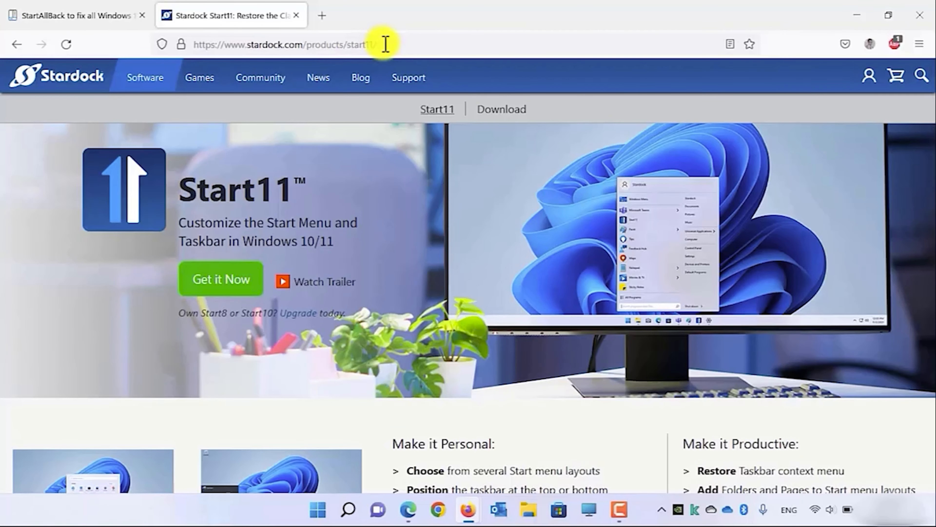
click(498, 110)
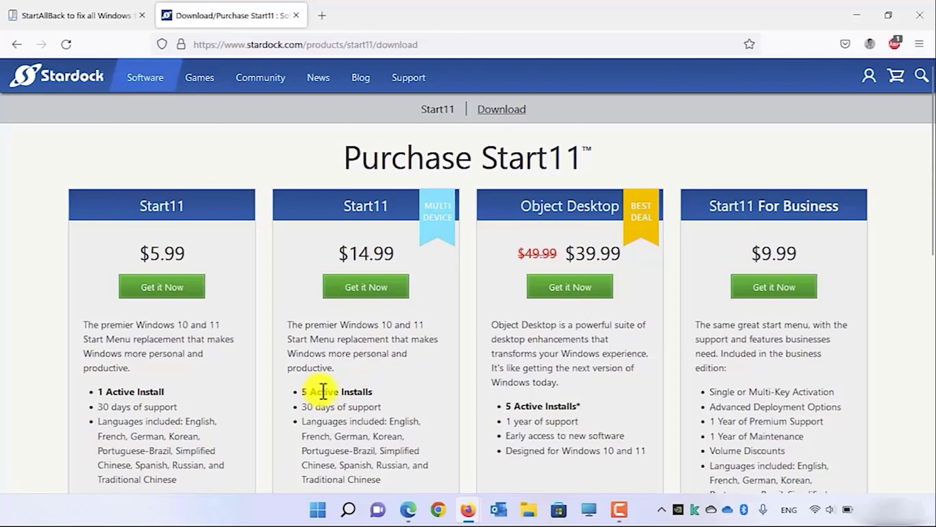
scroll(323, 391, down, 6)
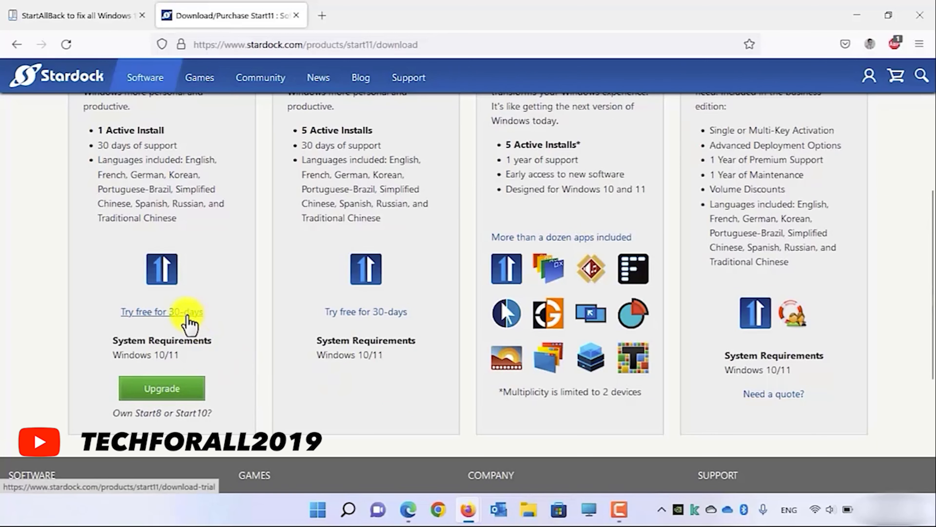
click(166, 317)
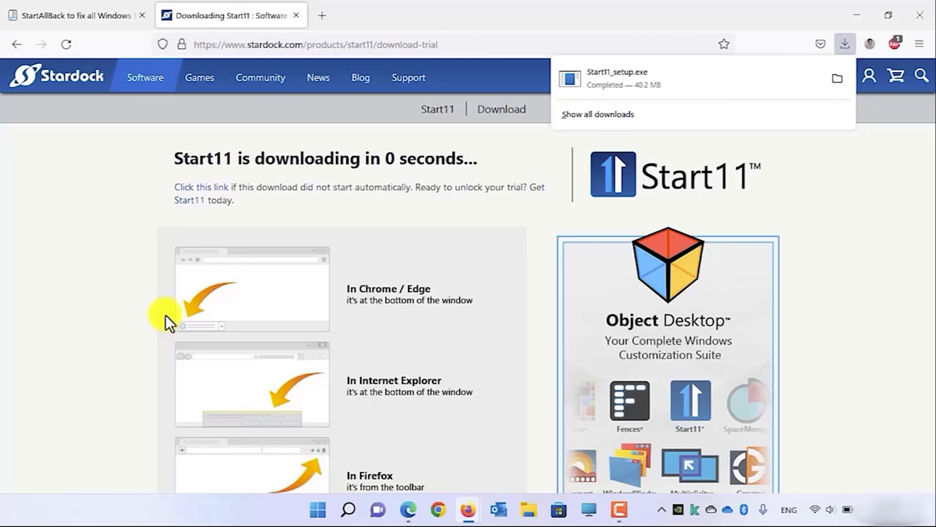
Open the folder containing the downloaded Start11_setup.exe and run the installer as administrator
click(836, 80)
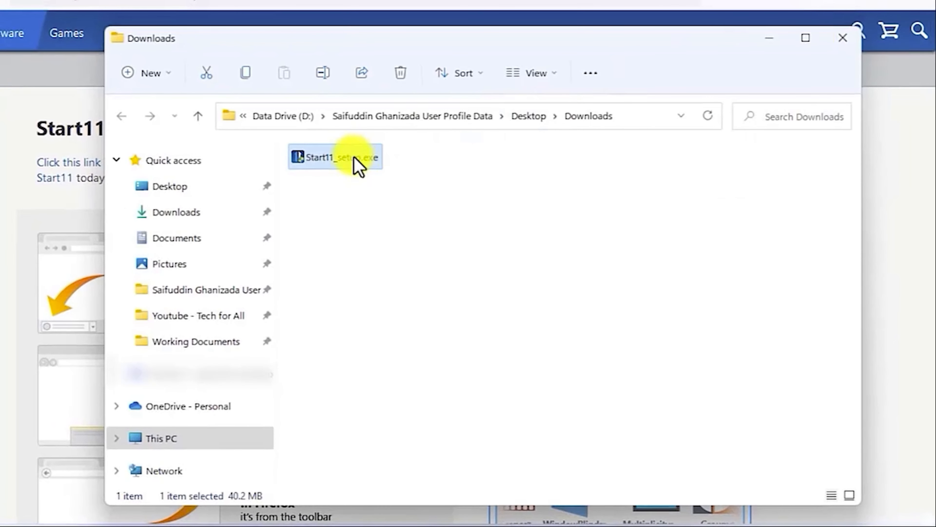
right_click(354, 159)
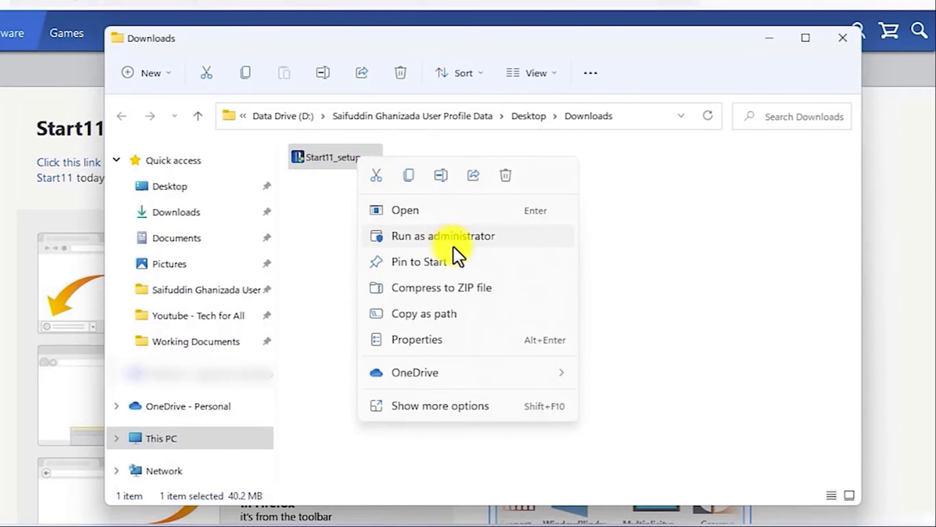
click(460, 242)
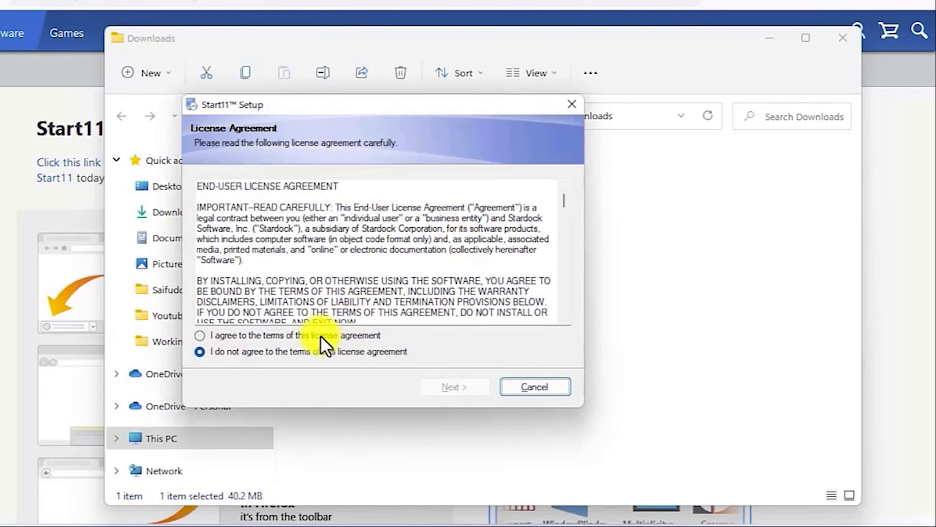
Accept the Start11 license agreement and install the program to the default folder
click(321, 335)
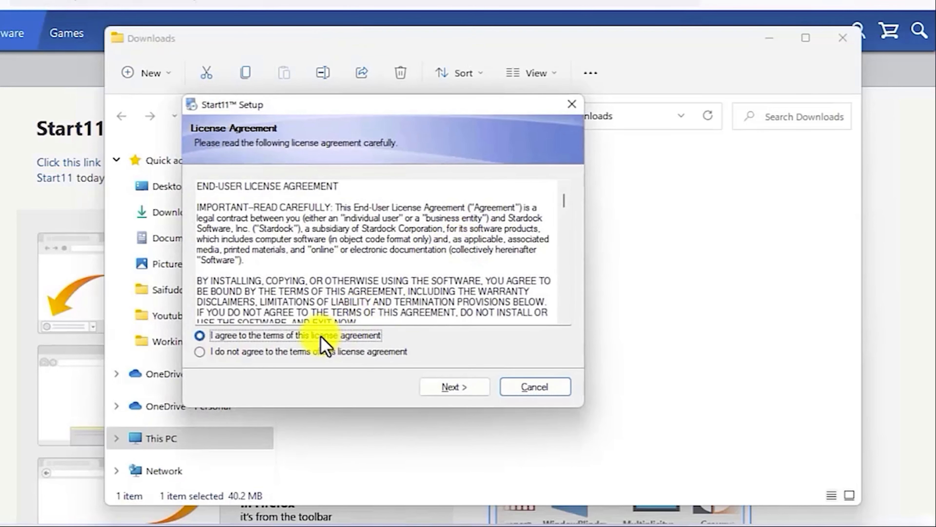
click(454, 386)
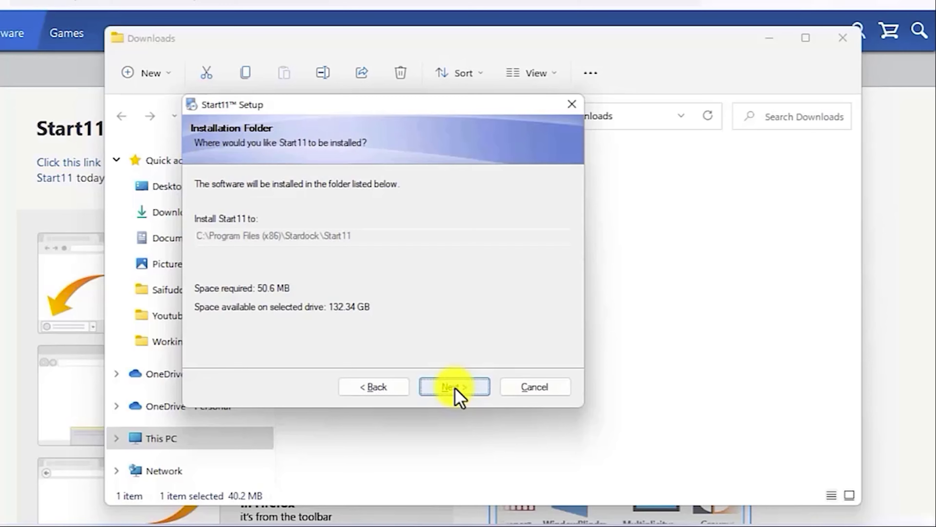
click(456, 388)
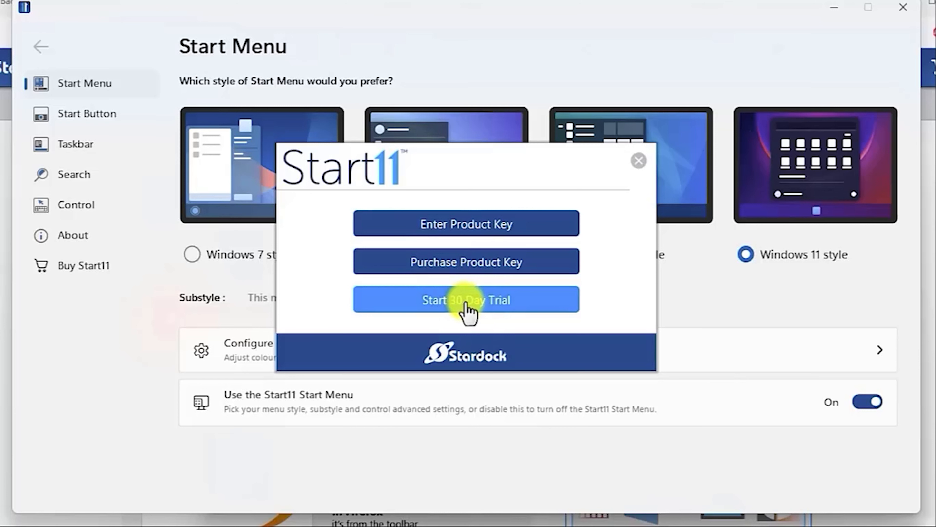
Request the 30-day Start11 trial by submitting an e-mail address
click(467, 310)
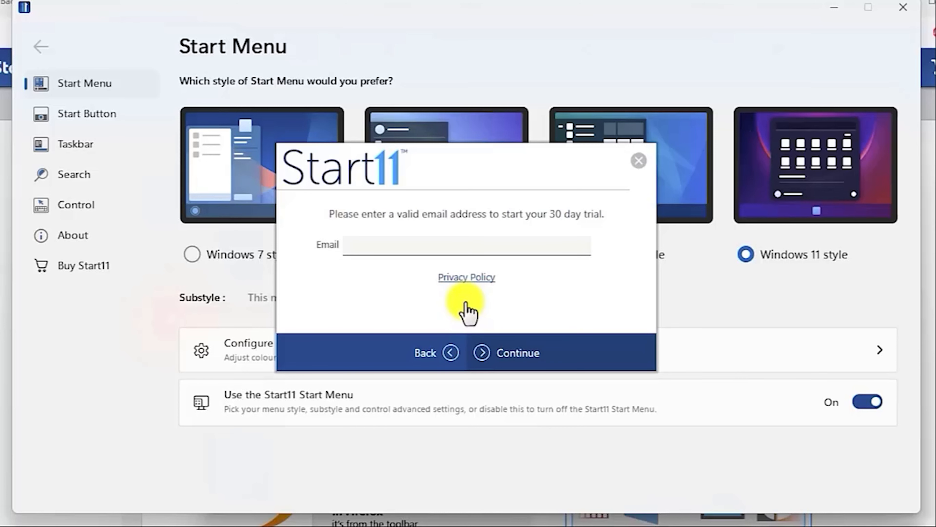
text(......)
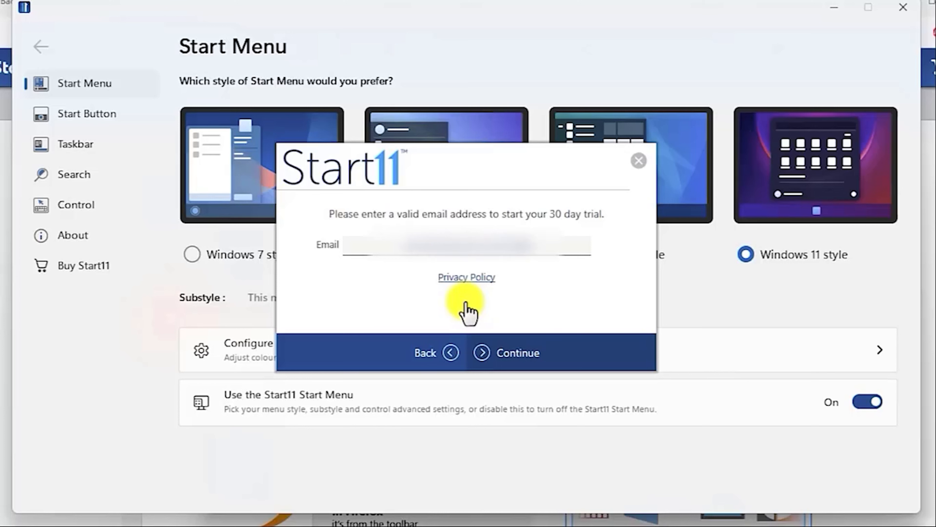
click(524, 353)
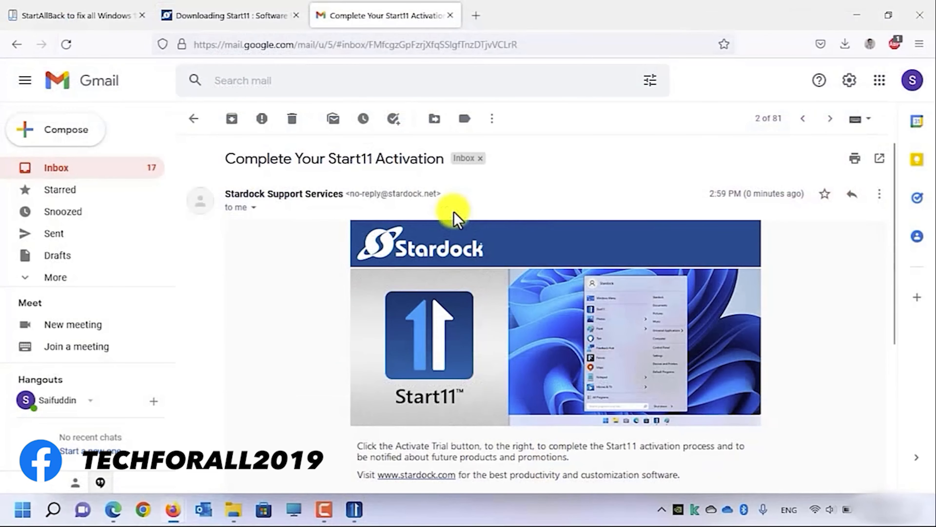
Activate the 30-day trial from the Stardock activation e-mail and finish the activation in Start11
scroll(456, 218, down, 5)
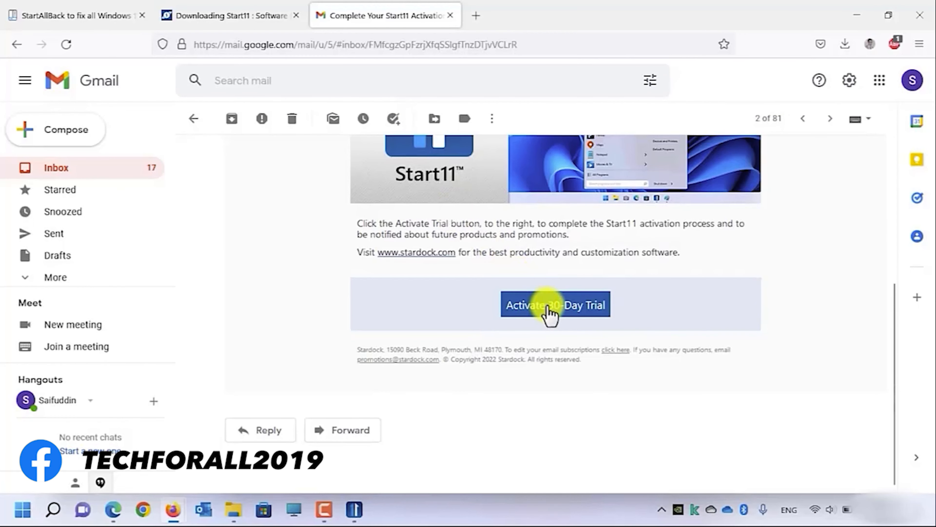
click(548, 309)
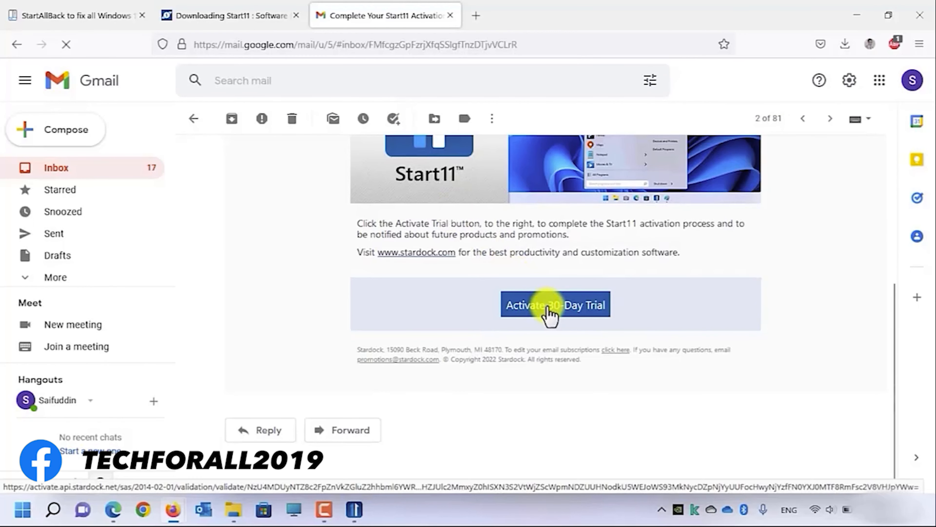
click(570, 311)
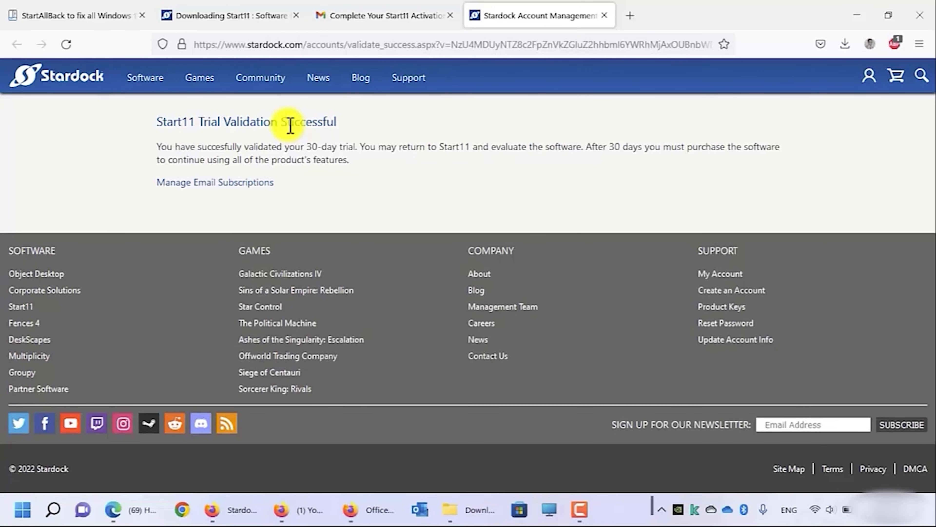
click(855, 17)
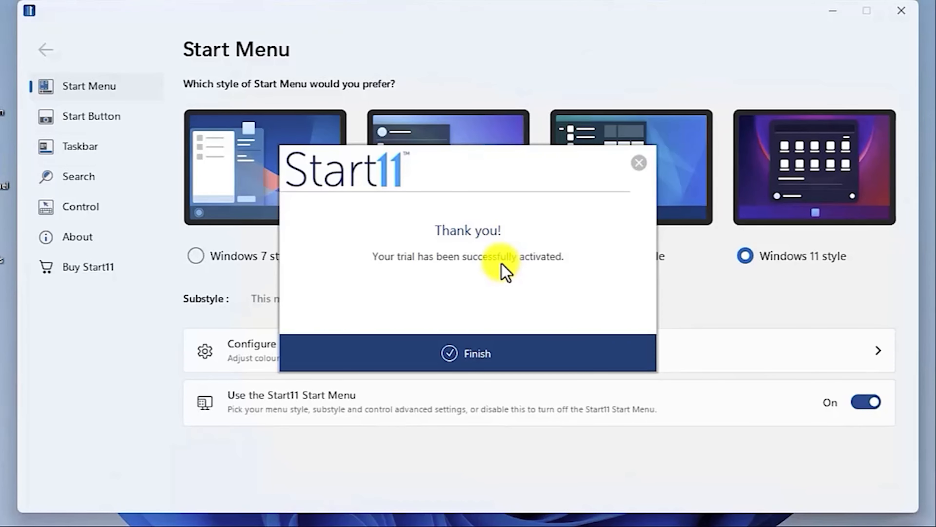
click(477, 365)
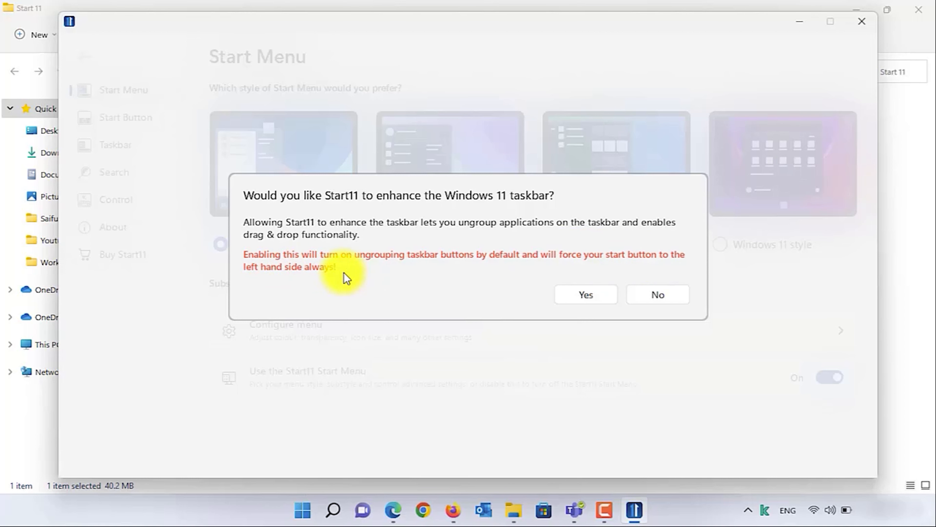
Decline Start11's Windows 11 taskbar enhancement and keep the taskbar center aligned
click(660, 303)
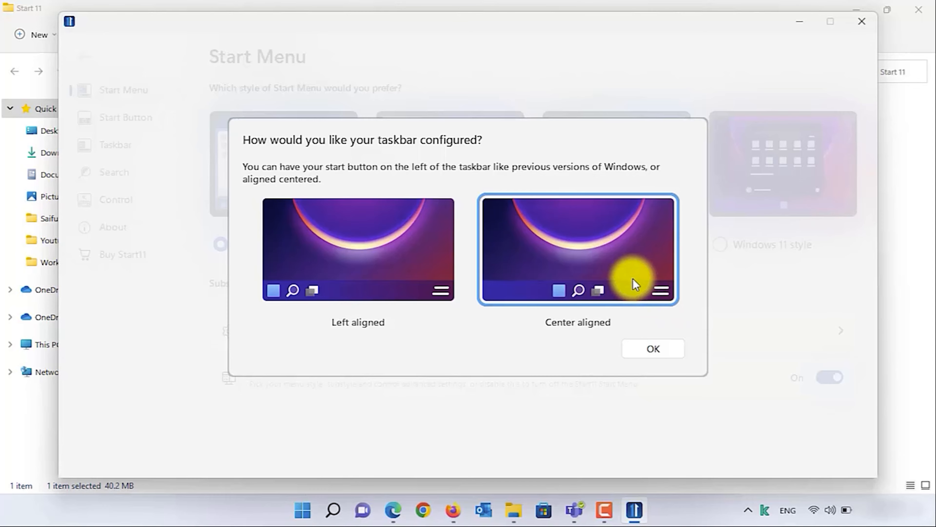
click(656, 355)
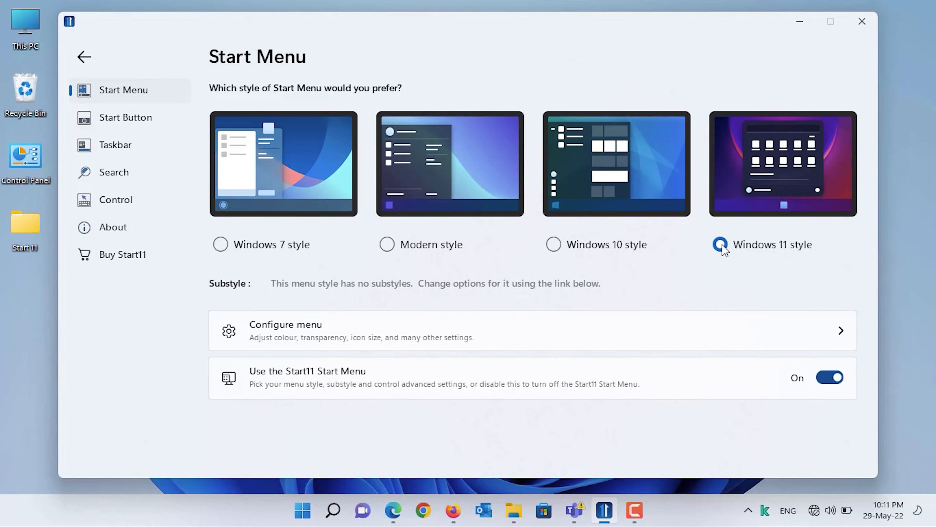
In the Start menu's visual appearance settings, enable a custom menu background and choose the img102 image
click(502, 335)
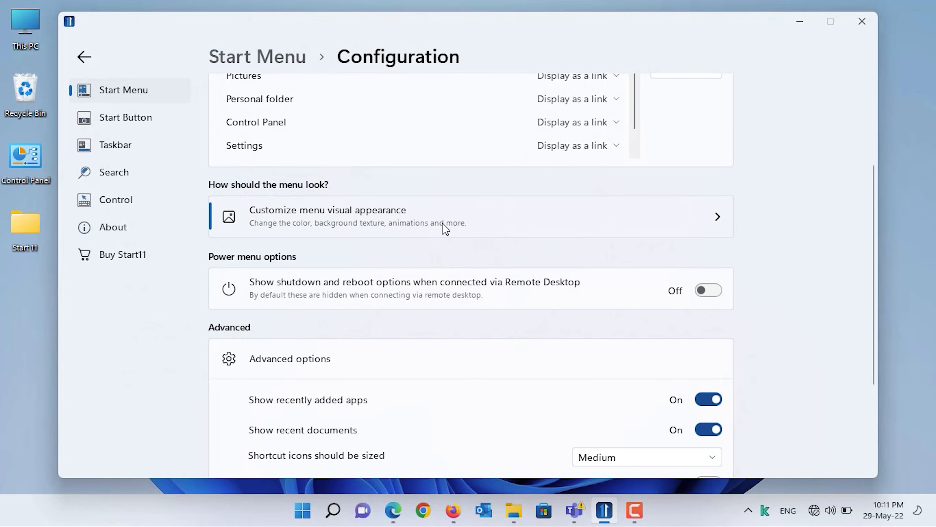
click(494, 220)
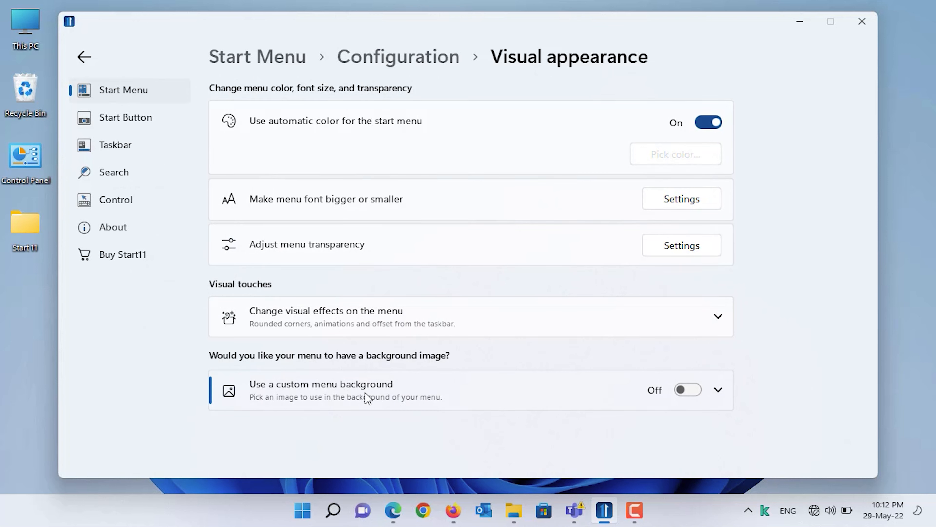
click(684, 392)
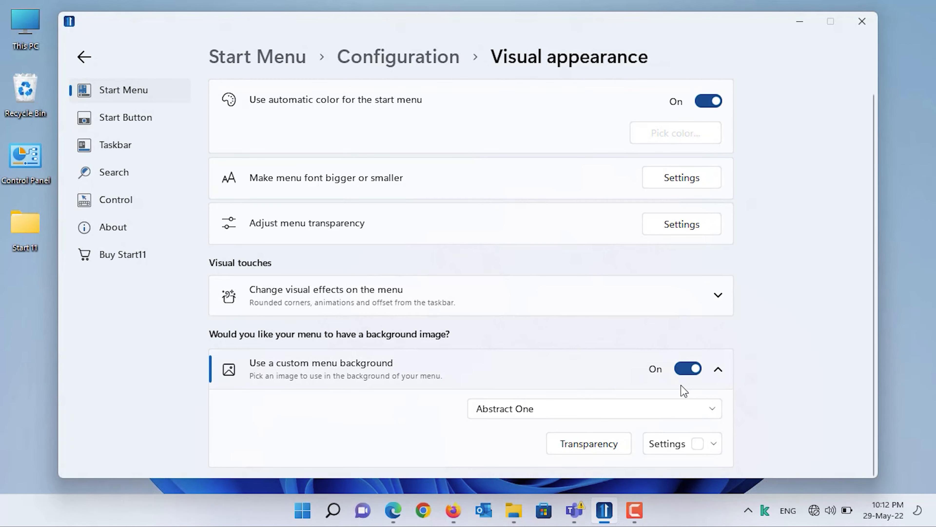
click(712, 414)
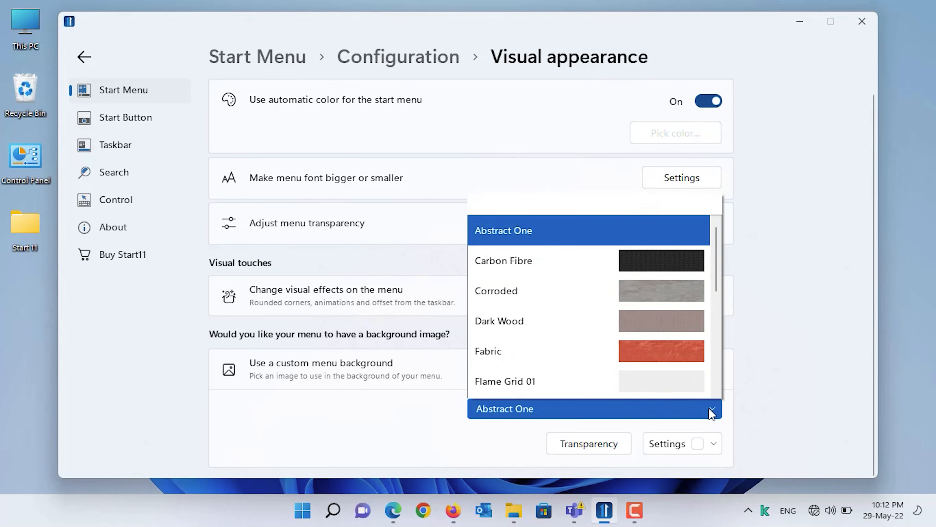
scroll(645, 272, down, 4)
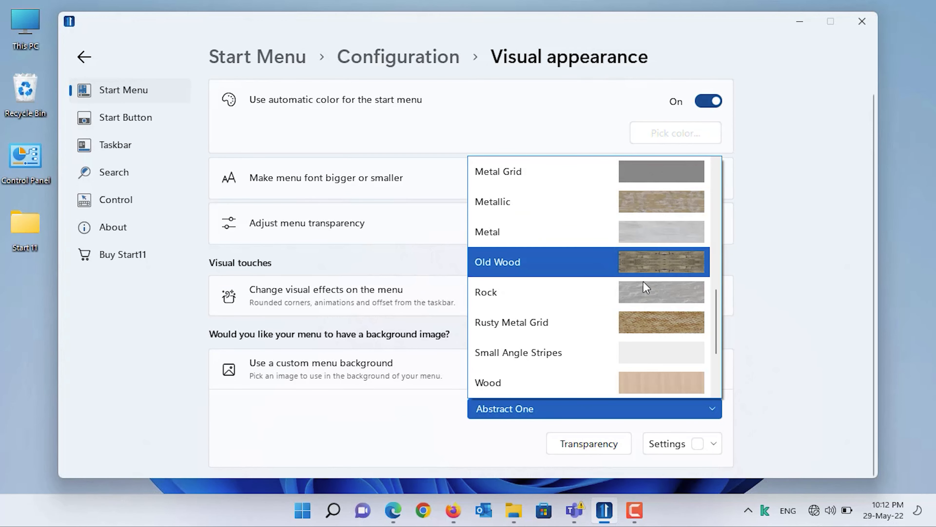
scroll(642, 288, down, 3)
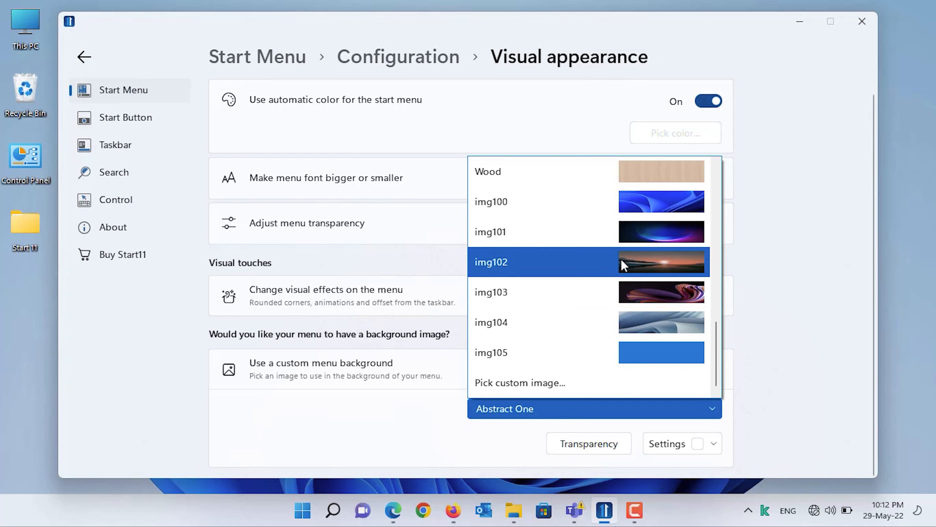
click(631, 274)
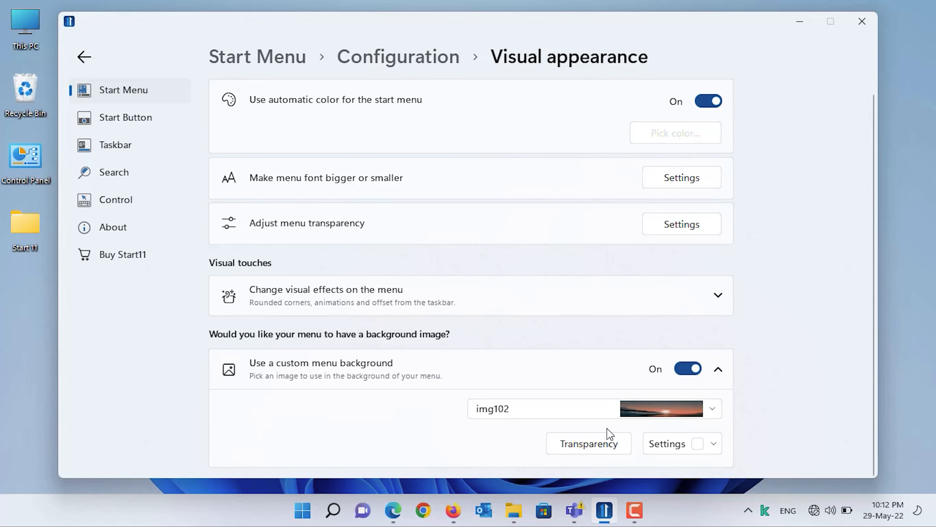
Make the custom menu background image considerably more transparent than 80% solid
click(600, 445)
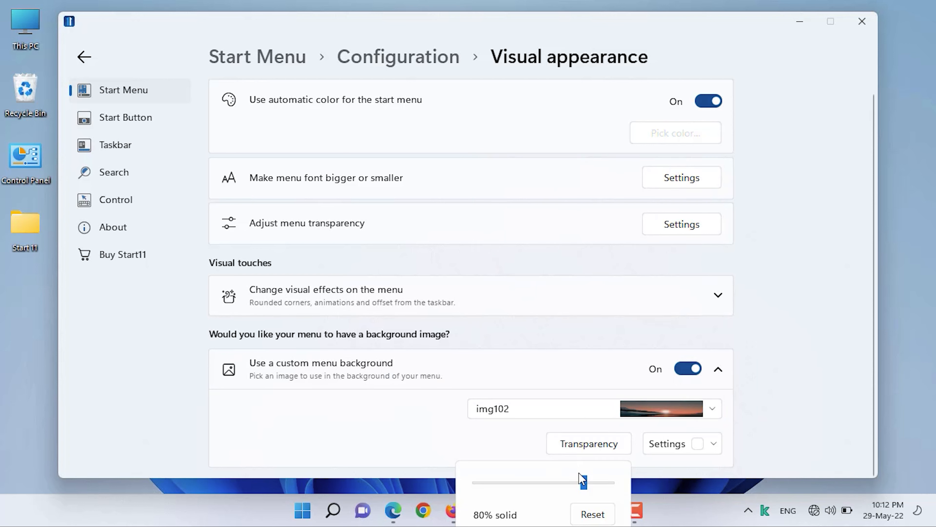
drag(584, 483, 502, 487)
click(485, 452)
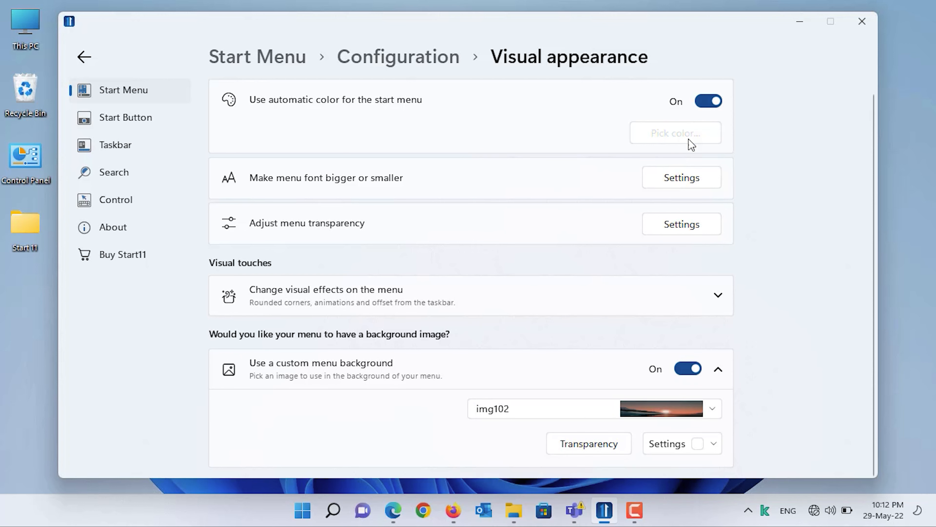
Minimize the settings window, examine the Start menu's new background on the desktop, and restore the Start11 settings
click(799, 23)
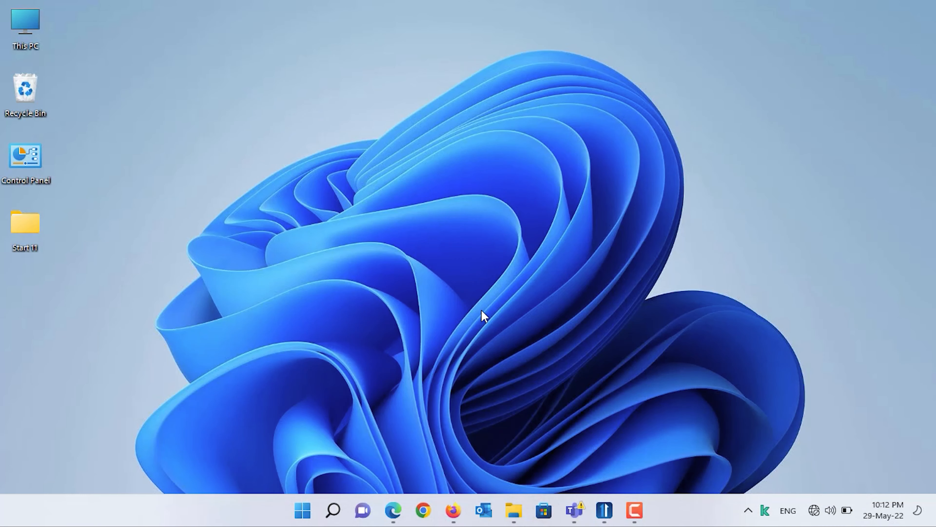
click(303, 510)
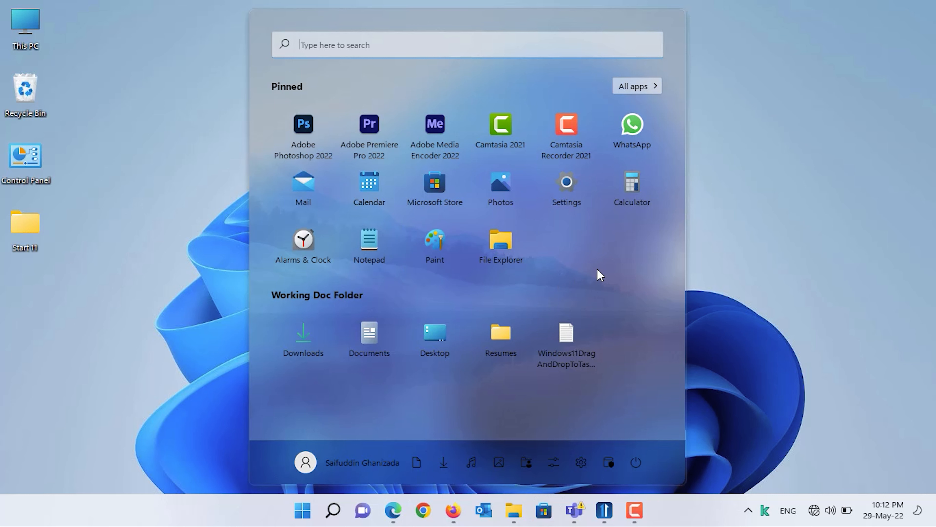
click(705, 266)
click(605, 510)
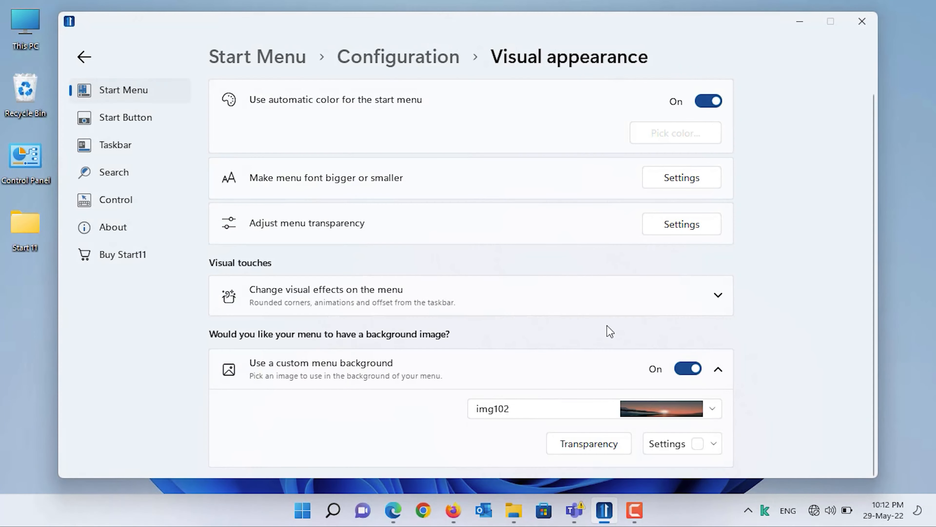
Reopen the Start menu's visual appearance settings and set the overall menu transparency to 100% solid
click(443, 57)
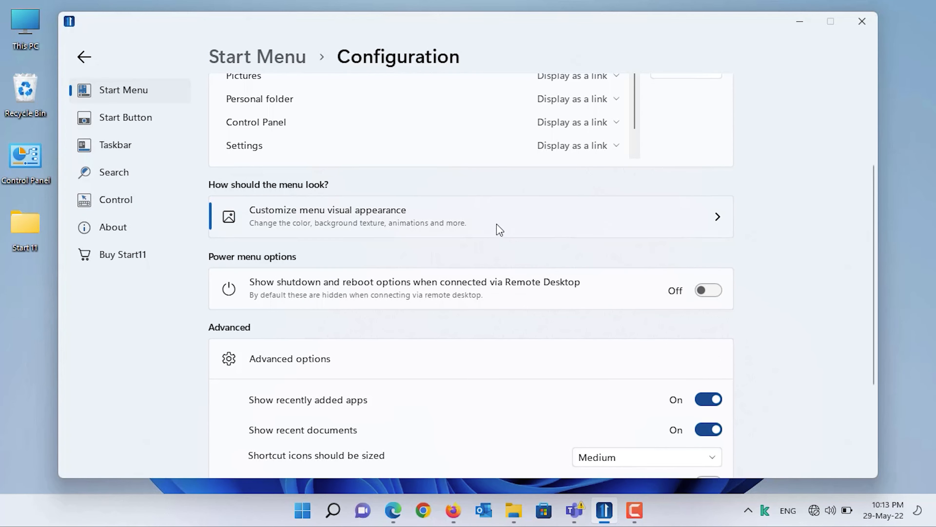
click(500, 223)
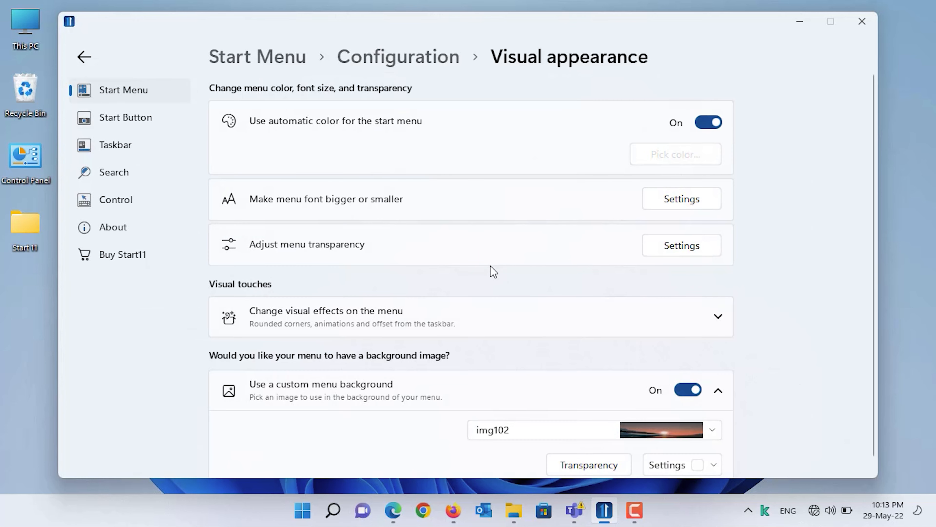
click(679, 253)
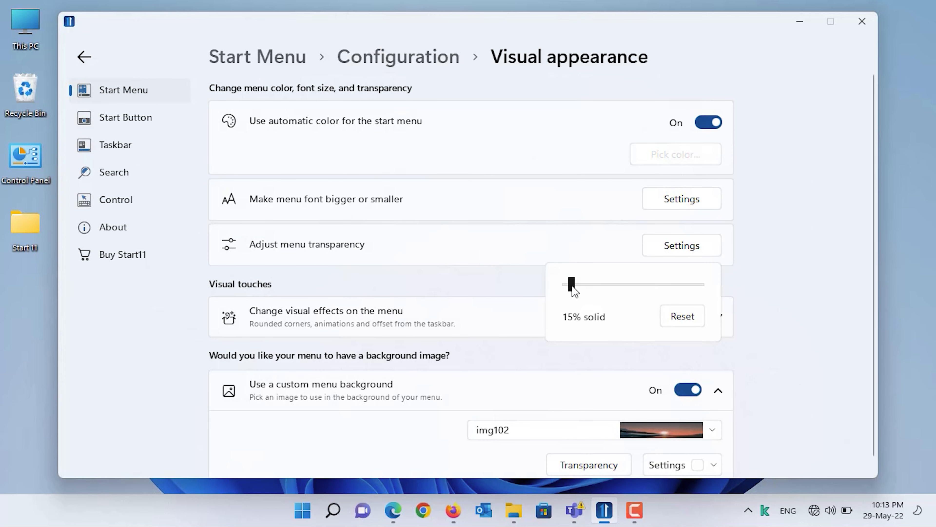
drag(572, 284, 717, 290)
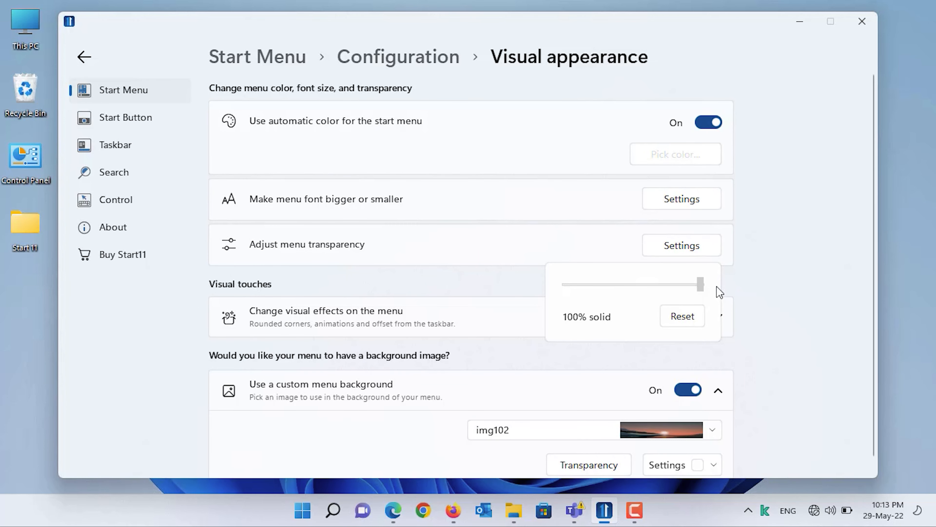
click(742, 287)
Minimize the settings window, examine the Start menu with its solid menu color, and restore the Start11 settings
click(799, 21)
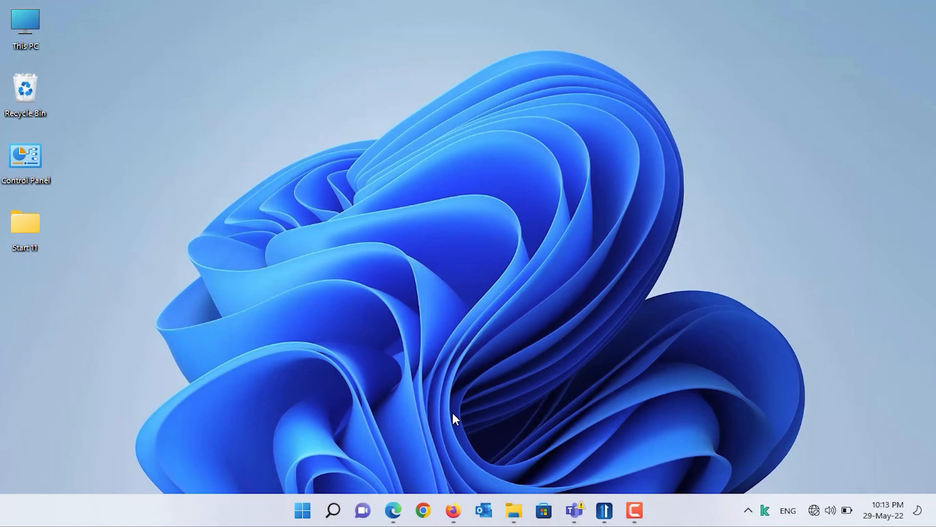
click(303, 509)
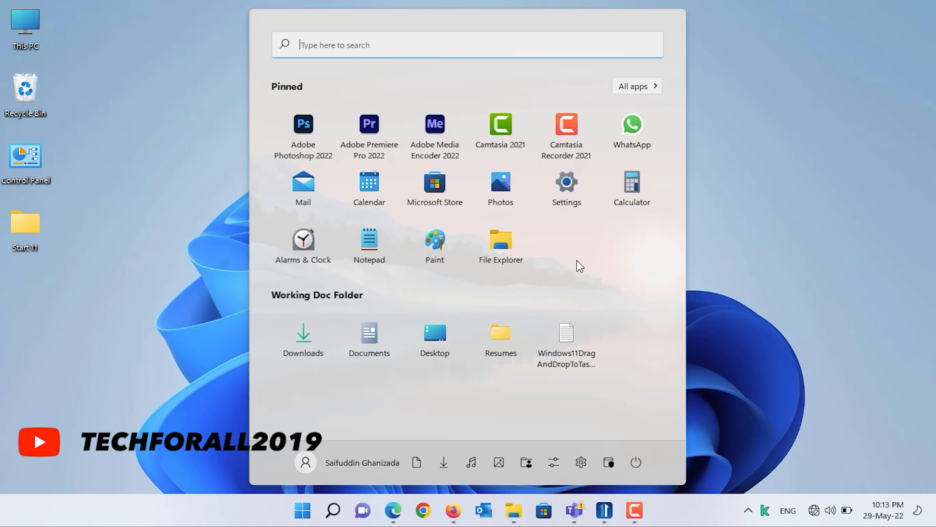
click(728, 287)
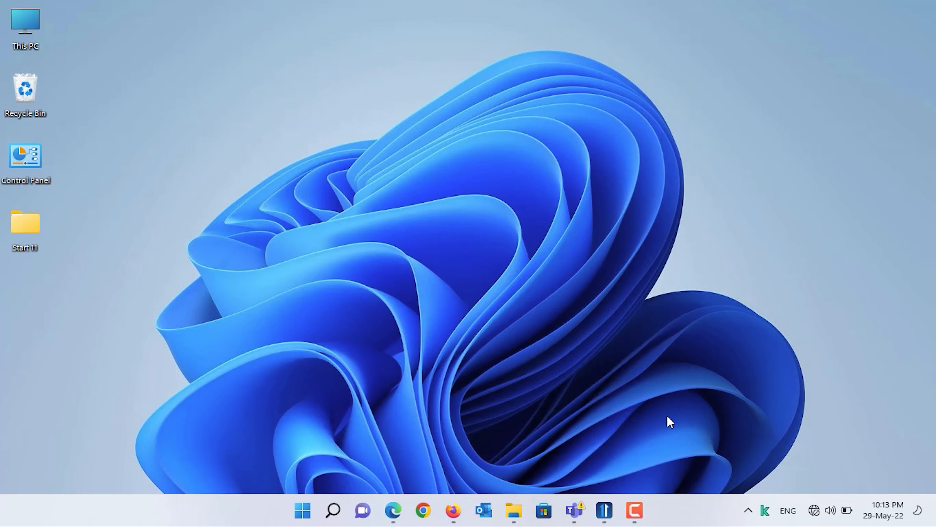
click(604, 510)
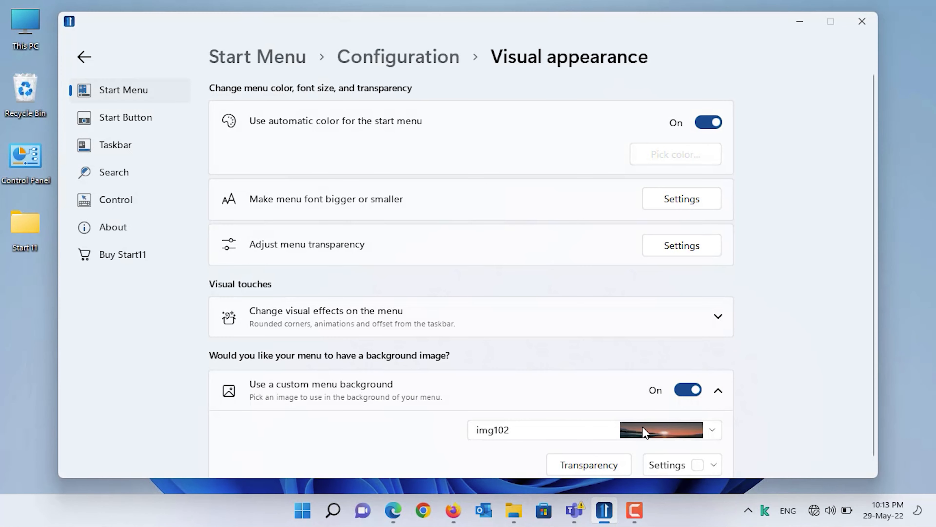
Pick the American flag picture "Beautiful Mixed Wallpapers #28 - p30download.com004" from the Wallpapers folder on Data Drive (D:) as the custom menu background
scroll(680, 378, down, 1)
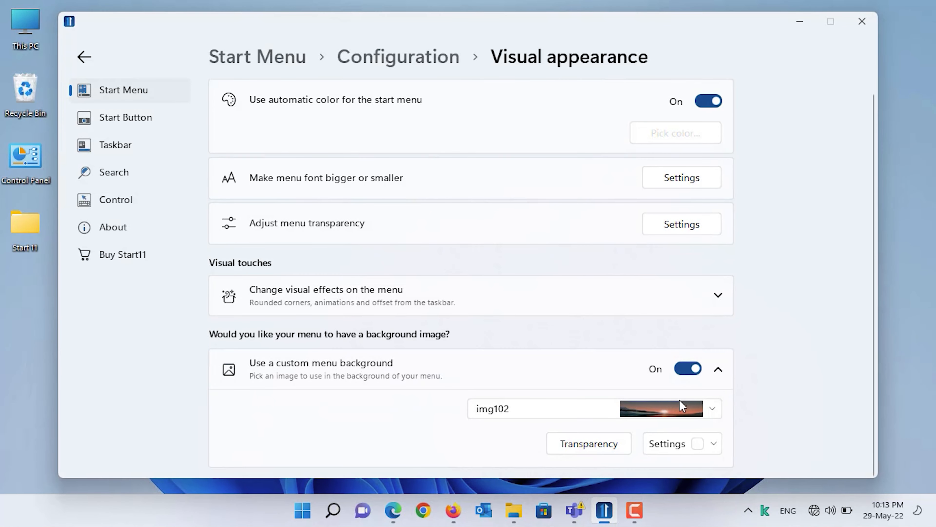
click(714, 410)
click(714, 410)
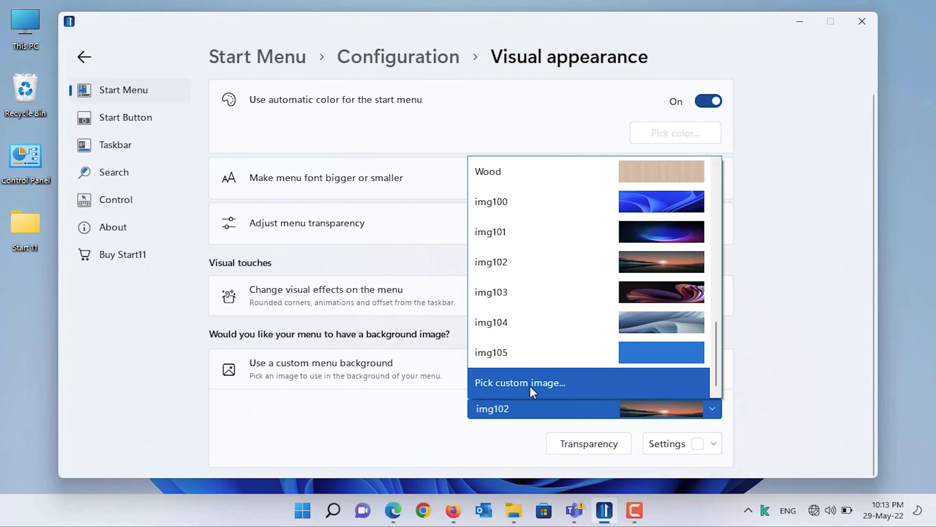
click(554, 387)
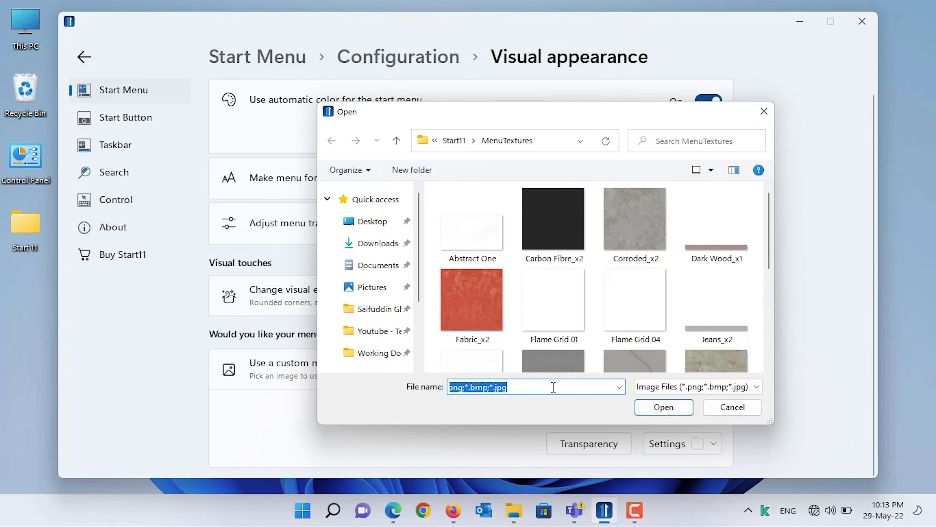
scroll(388, 309, down, 3)
click(389, 320)
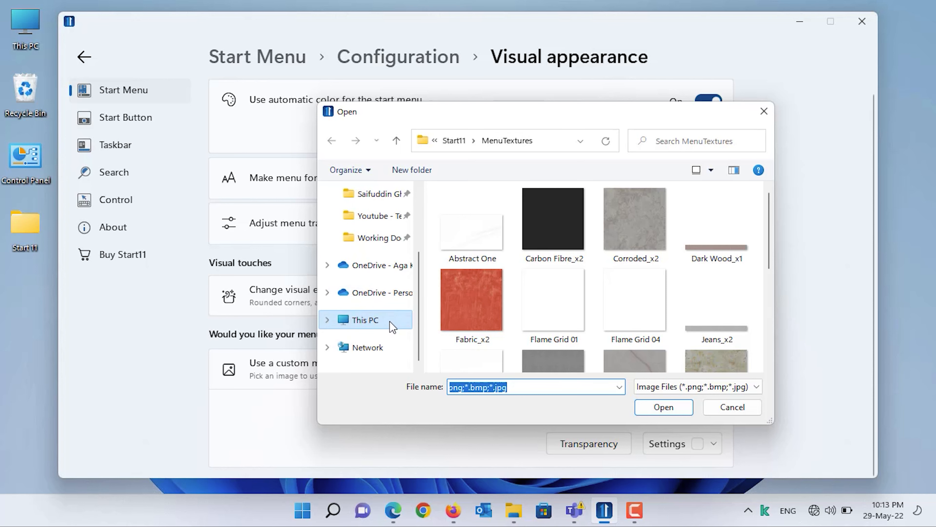
double_click(543, 293)
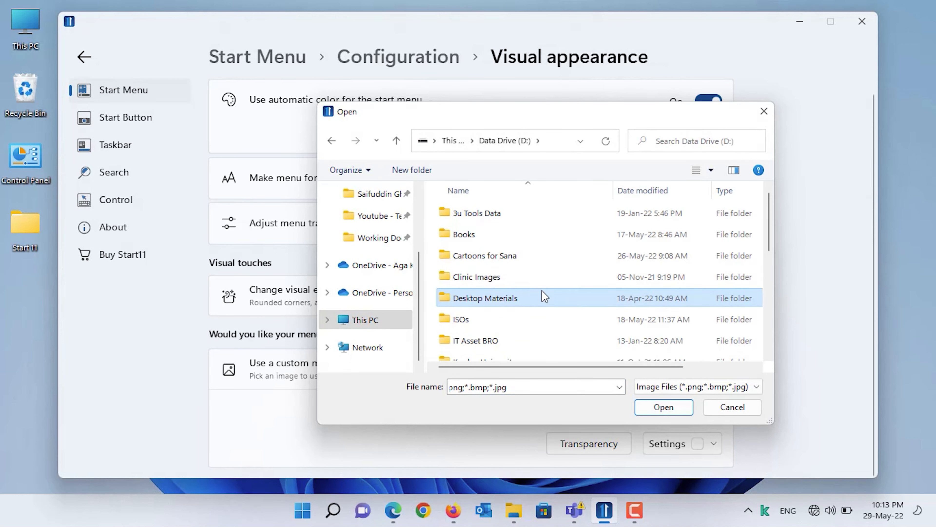
scroll(536, 294, down, 5)
double_click(534, 293)
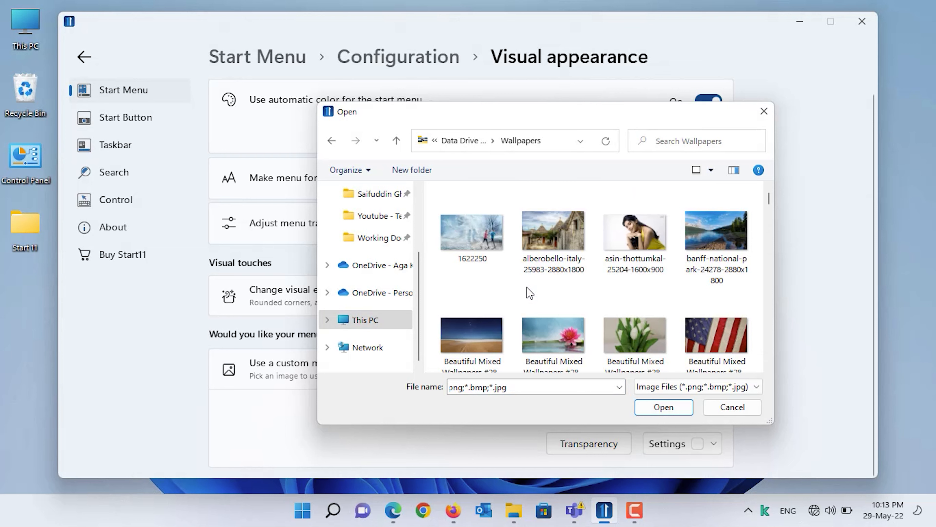
scroll(529, 293, down, 3)
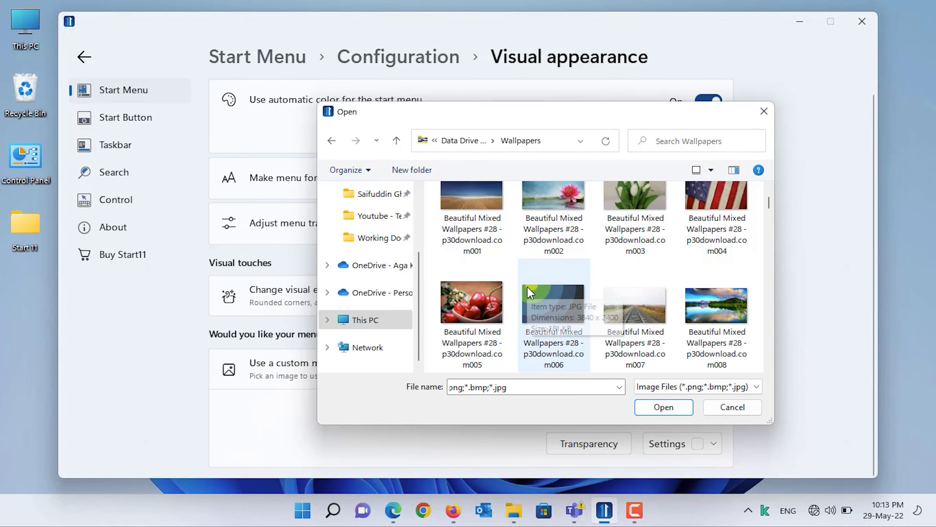
click(724, 206)
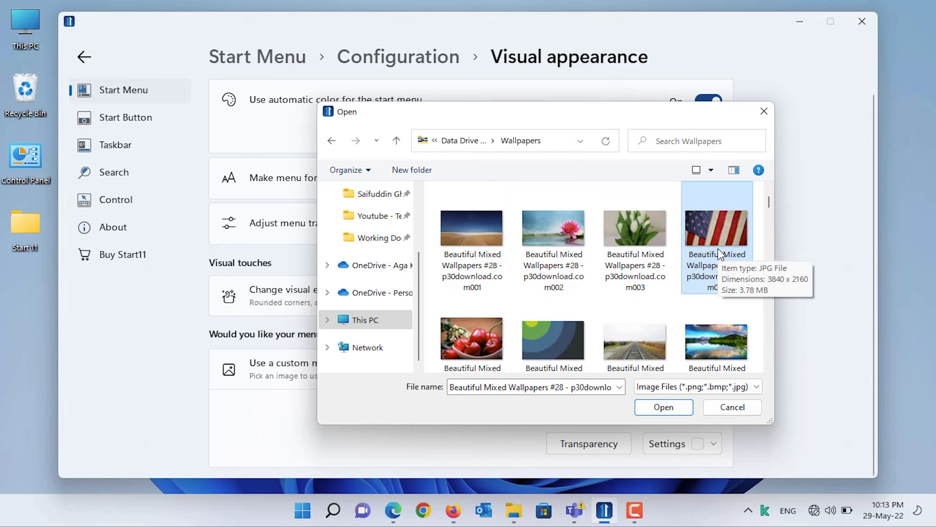
click(664, 408)
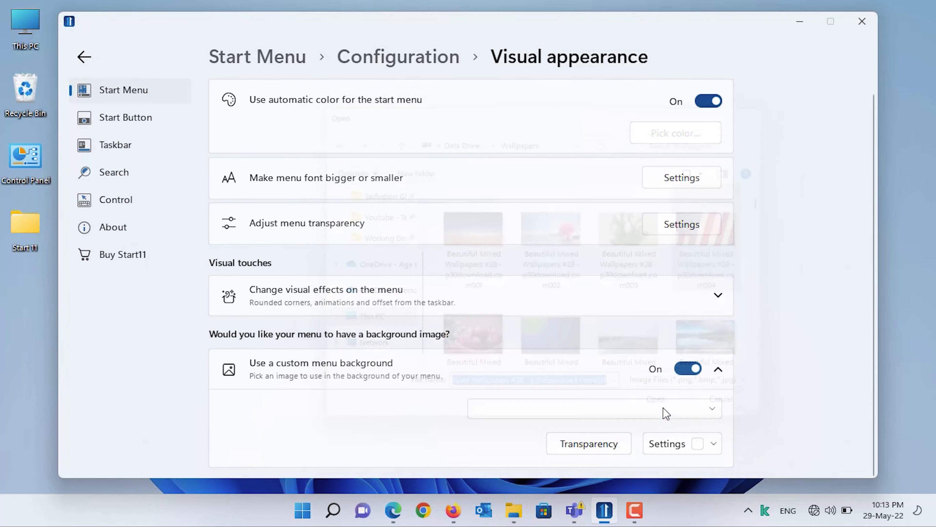
Set the flag background image's transparency to 100% solid
click(611, 445)
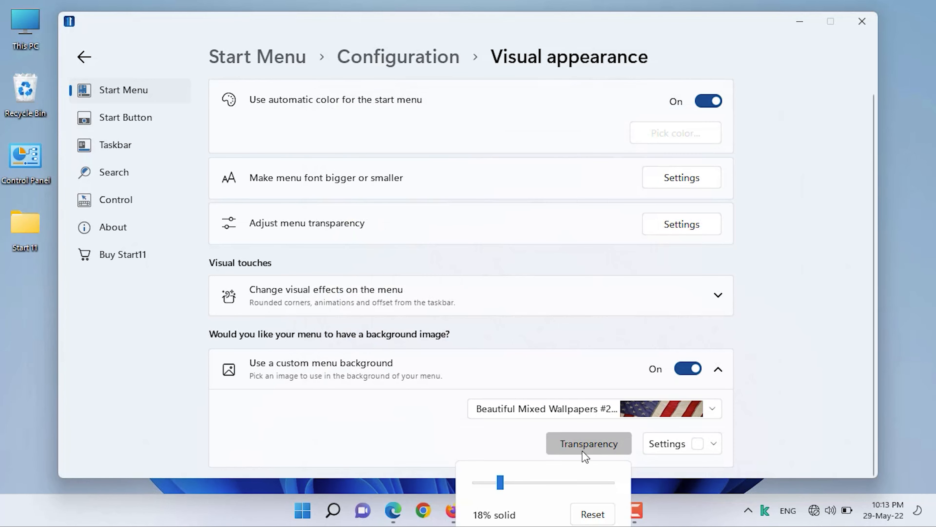
drag(501, 482, 613, 494)
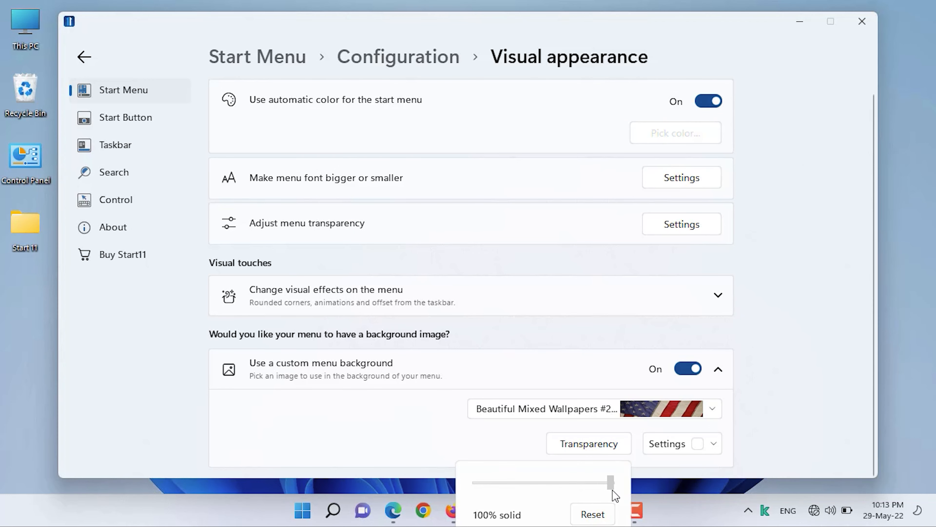
click(767, 436)
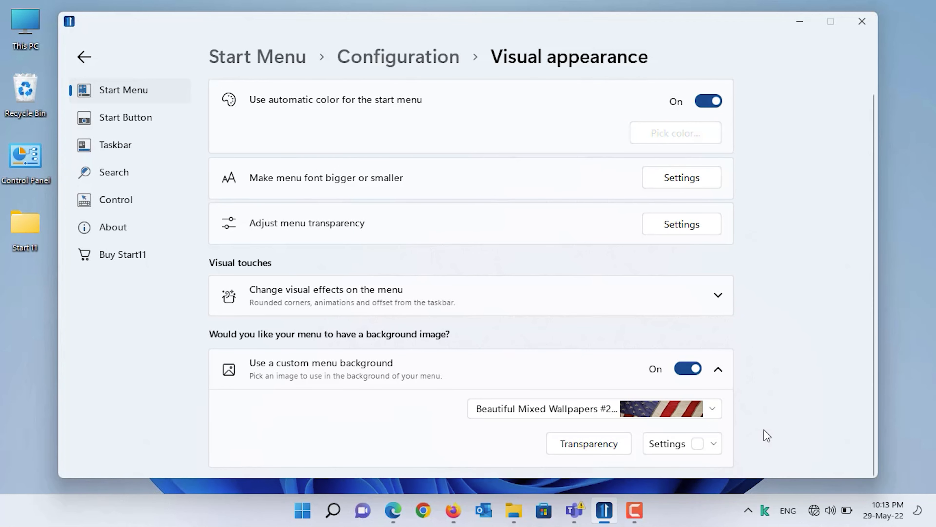
Minimize the settings window, examine the Start menu with the fully solid flag background, and restore the Start11 settings
click(798, 26)
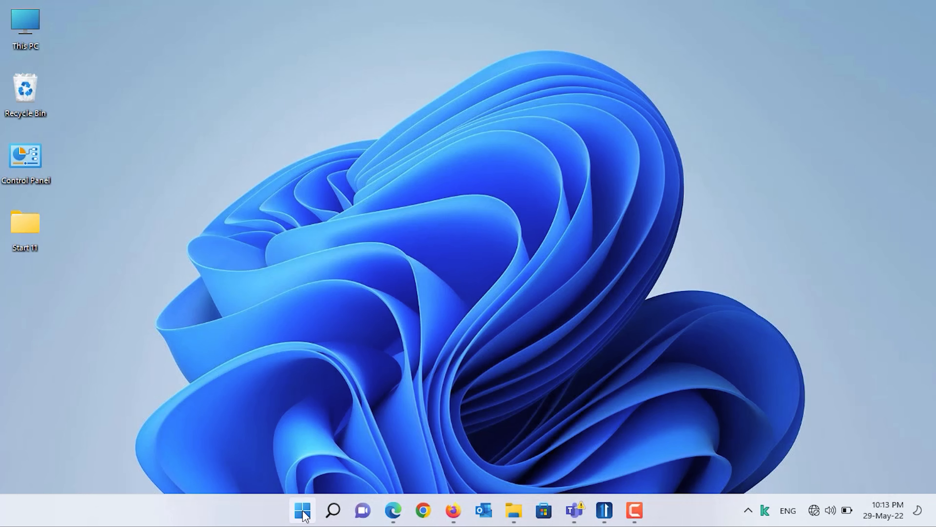
click(304, 513)
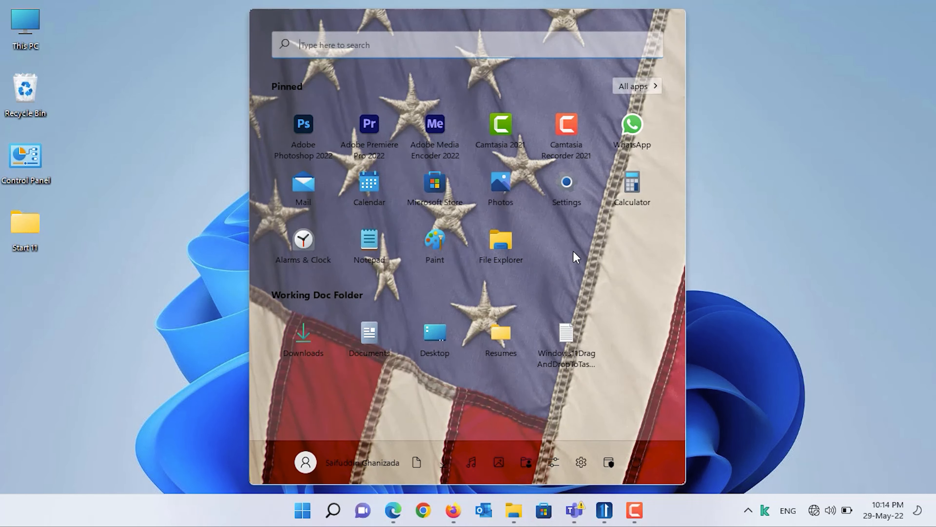
click(605, 510)
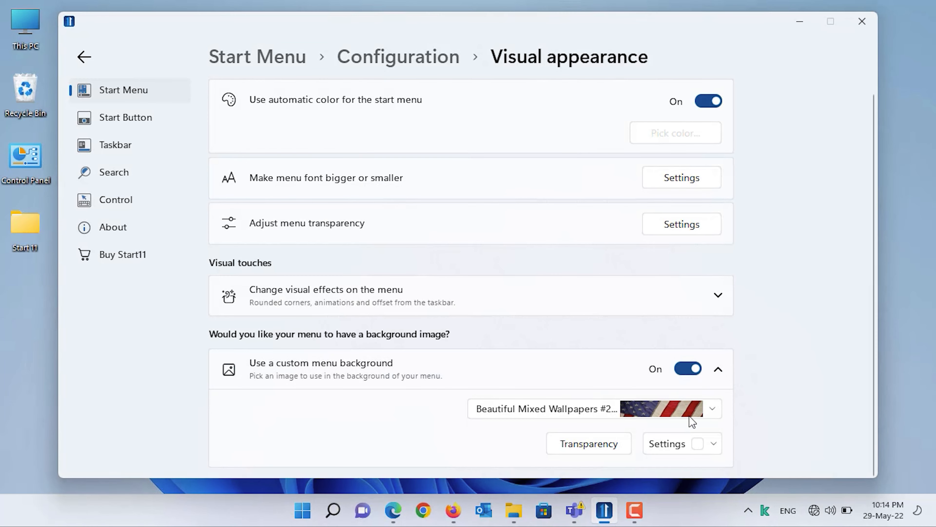
Make the flag background image roughly half transparent, then minimize the settings and view the Start menu on the desktop
click(605, 447)
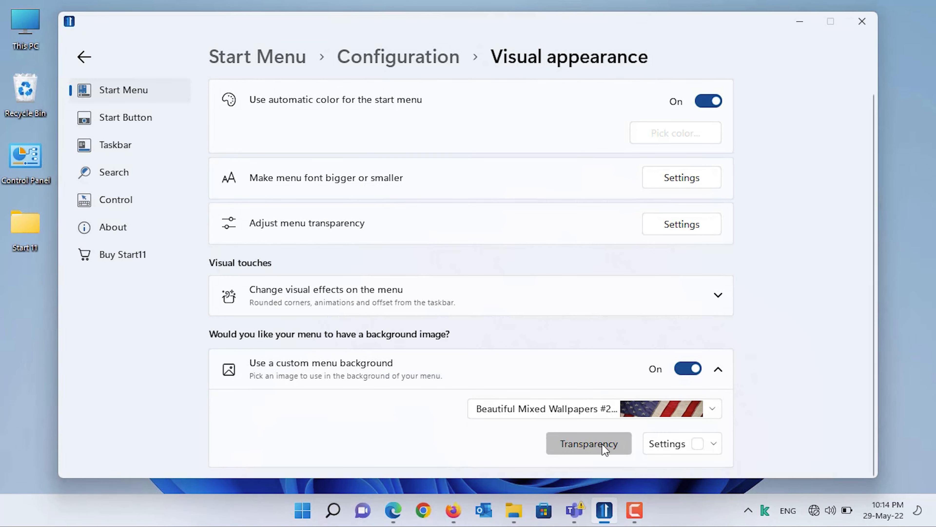
drag(610, 481, 535, 483)
click(796, 26)
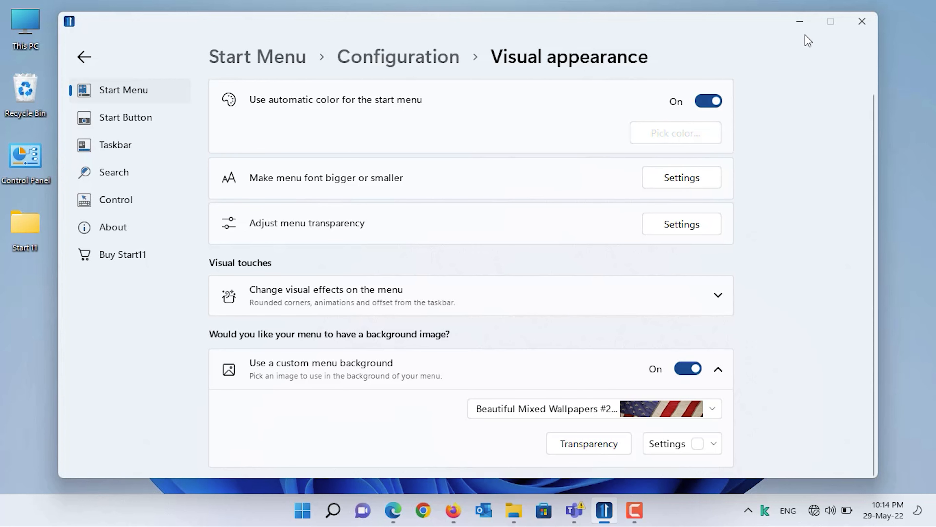
click(799, 21)
click(303, 510)
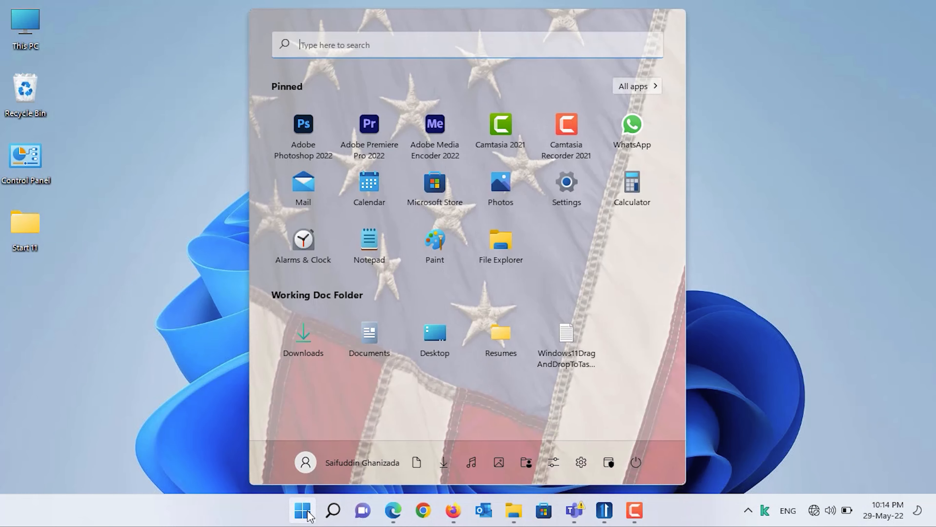